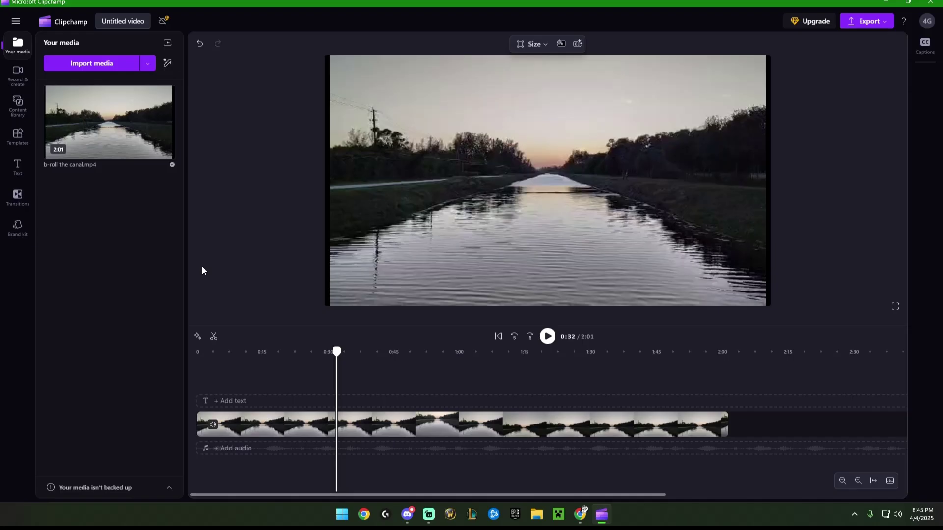
# Mute the canal clip on the timeline, play a second or two of it, and restore its sound
pyautogui.click(210, 425)
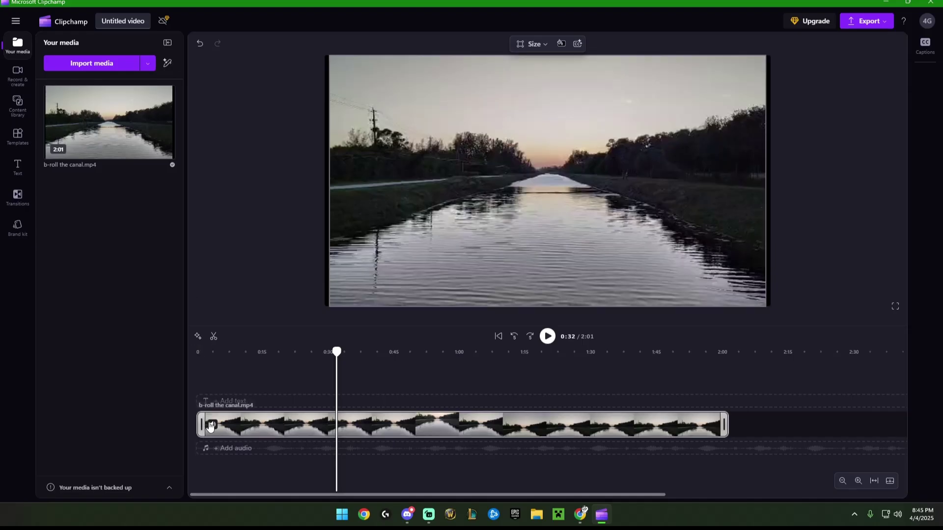
pyautogui.click(211, 424)
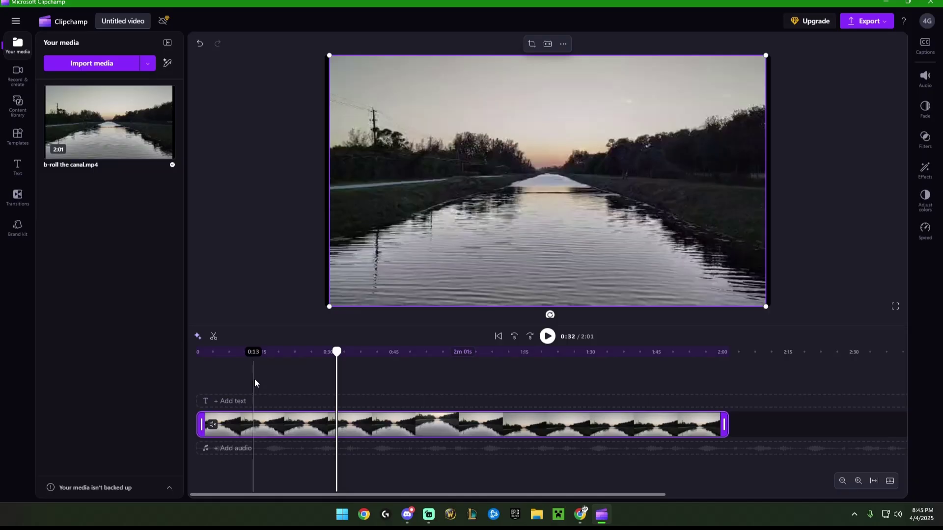
pyautogui.press('space')
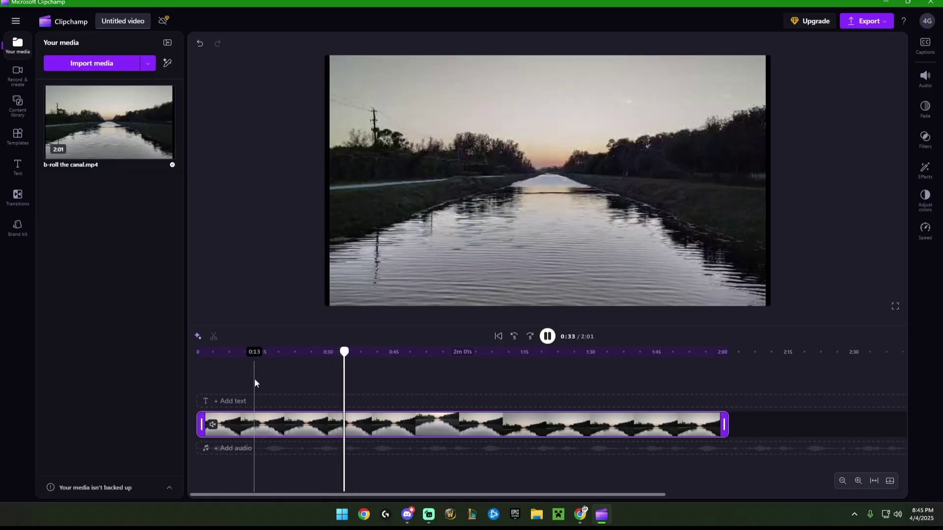
pyautogui.press('space')
pyautogui.click(210, 425)
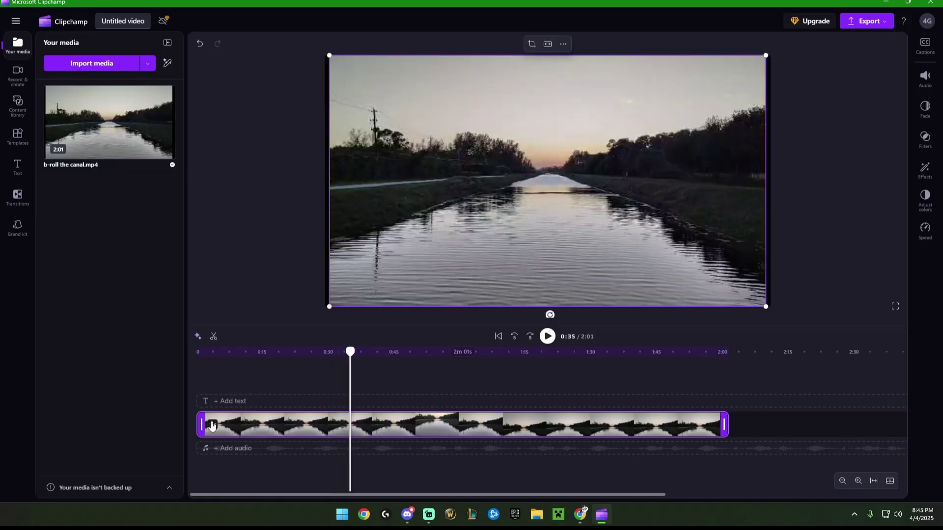
# Detach the audio from the canal video clip and move the detached audio behind the end of the video
pyautogui.rightClick(324, 420)
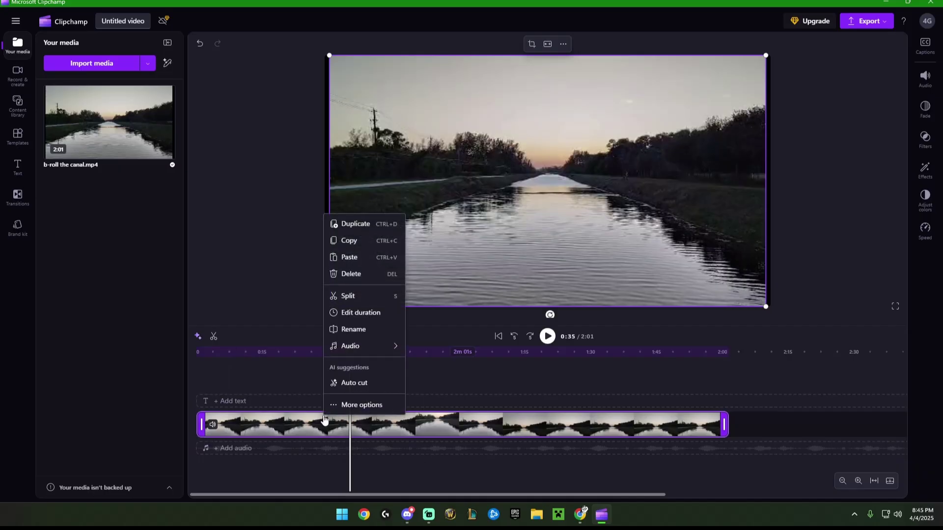
pyautogui.moveTo(357, 352)
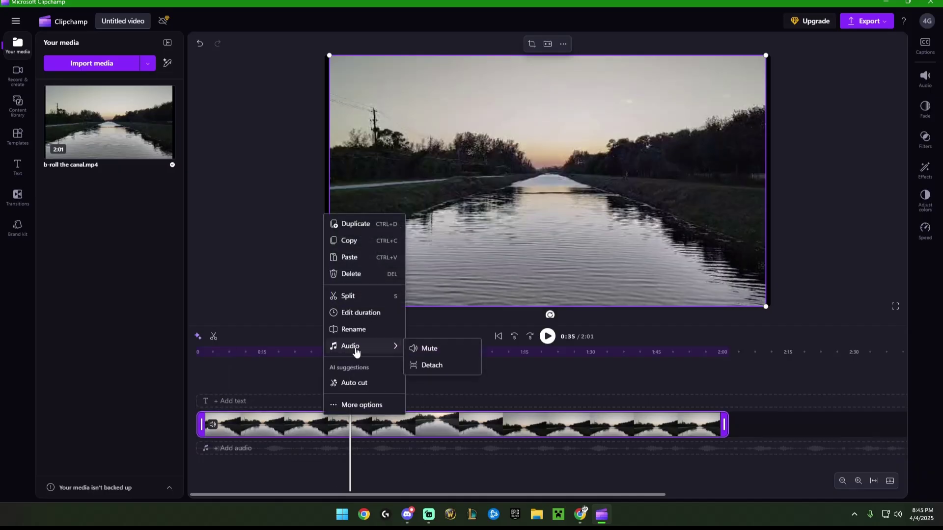
pyautogui.click(434, 366)
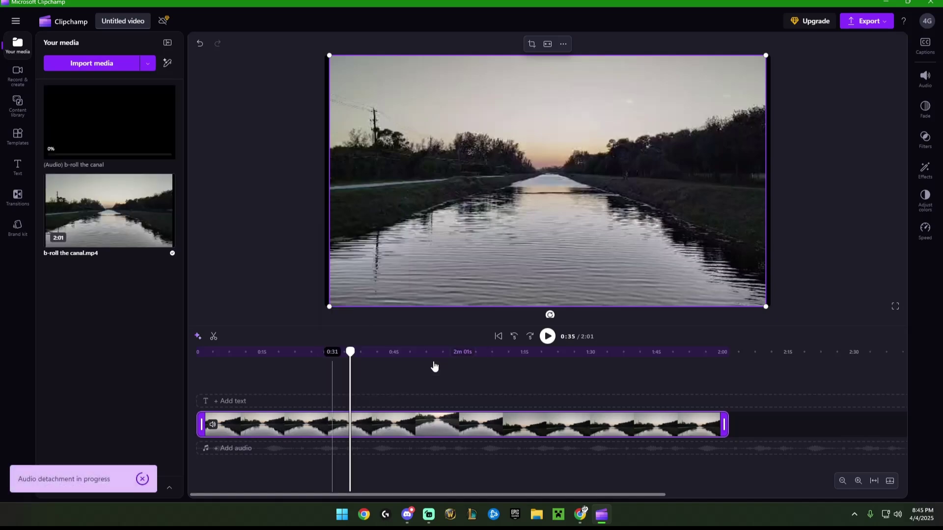
pyautogui.moveTo(247, 442)
pyautogui.mouseDown()
pyautogui.moveTo(257, 458)
pyautogui.moveTo(310, 444)
pyautogui.moveTo(248, 444)
pyautogui.mouseUp()
pyautogui.moveTo(254, 412); pyautogui.dragTo(765, 441)
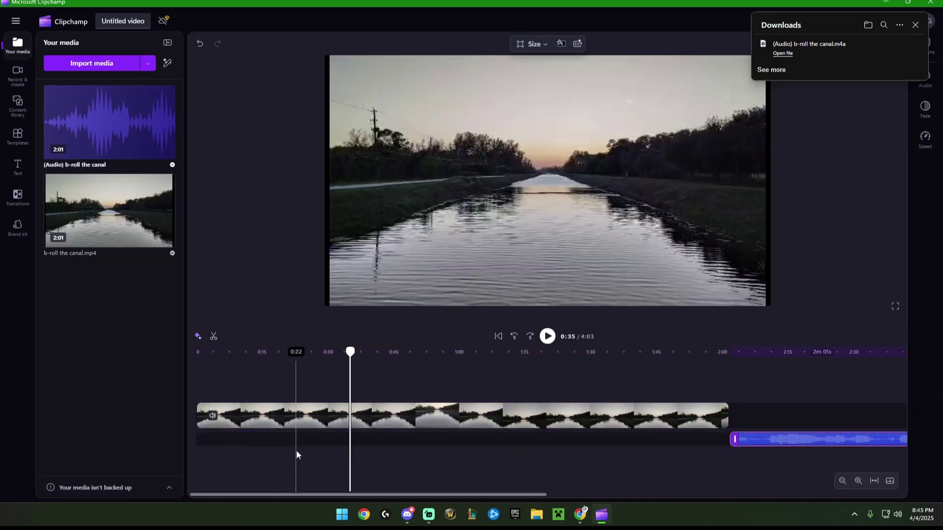
# Play the video from several points on the timeline, stopping at 0:25
pyautogui.press('space')
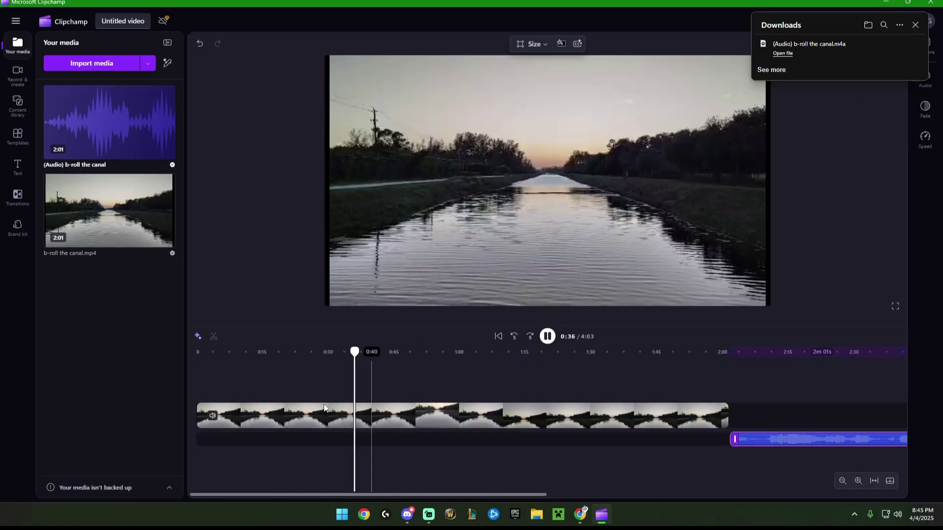
pyautogui.click(285, 385)
pyautogui.click(307, 370)
pyautogui.press('space')
# Mute the video clip and move the detached audio back to the start of the timeline beneath it
pyautogui.click(240, 408)
pyautogui.click(213, 416)
pyautogui.click(740, 440)
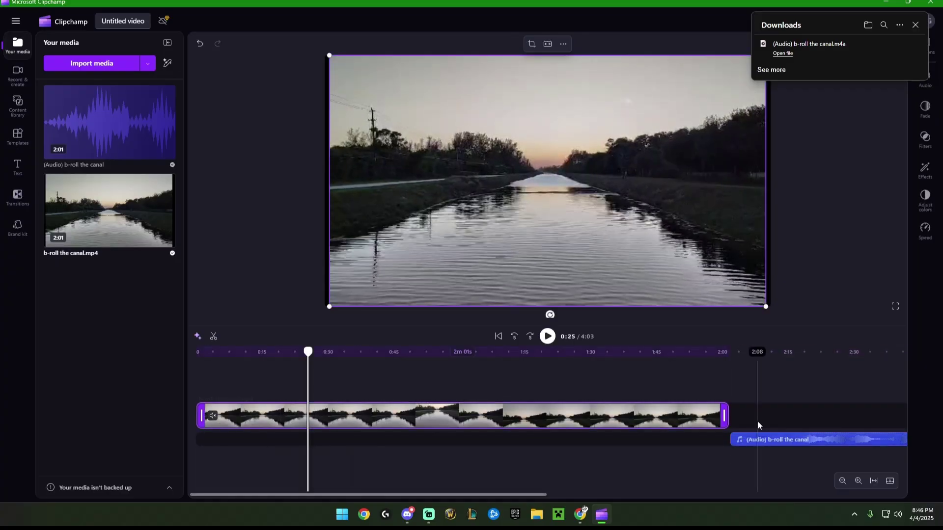
pyautogui.moveTo(739, 439); pyautogui.dragTo(214, 446)
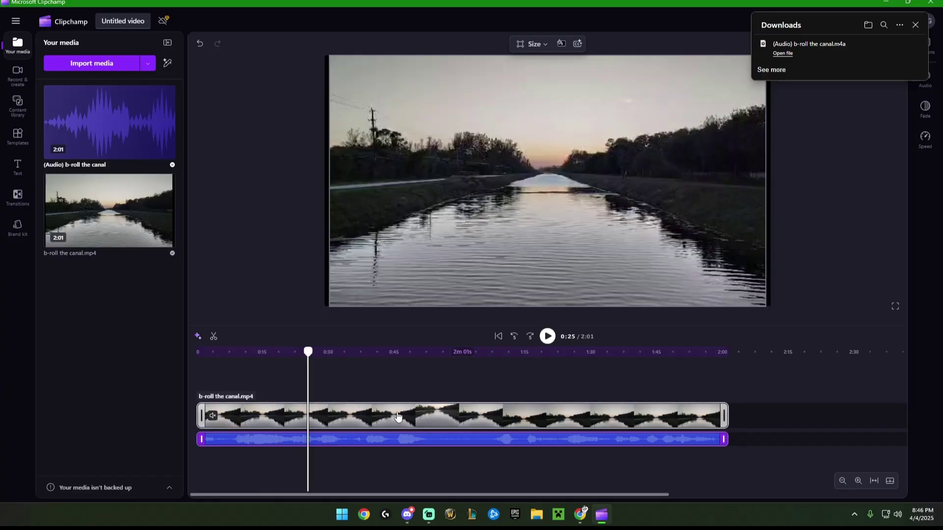
# Split only the video clip at 0:58, leaving the audio whole, and select its resulting parts
pyautogui.click(452, 370)
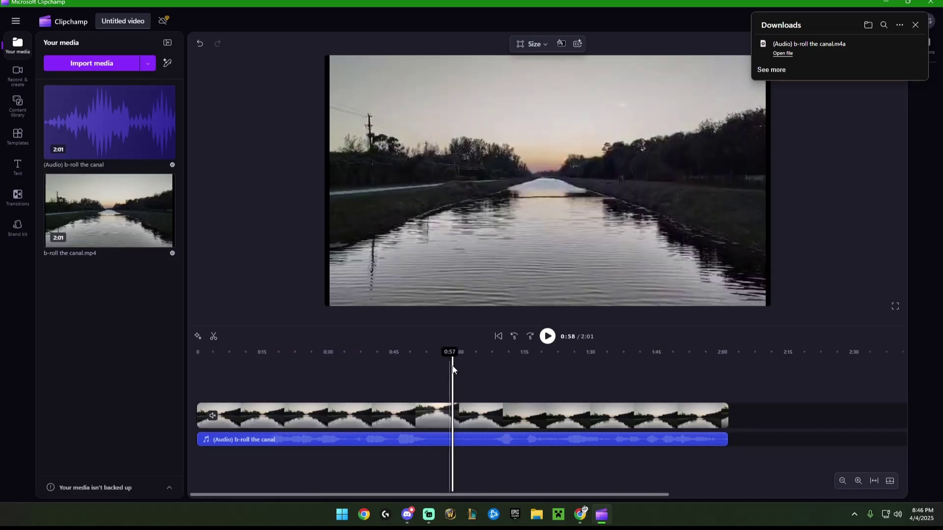
pyautogui.click(456, 418)
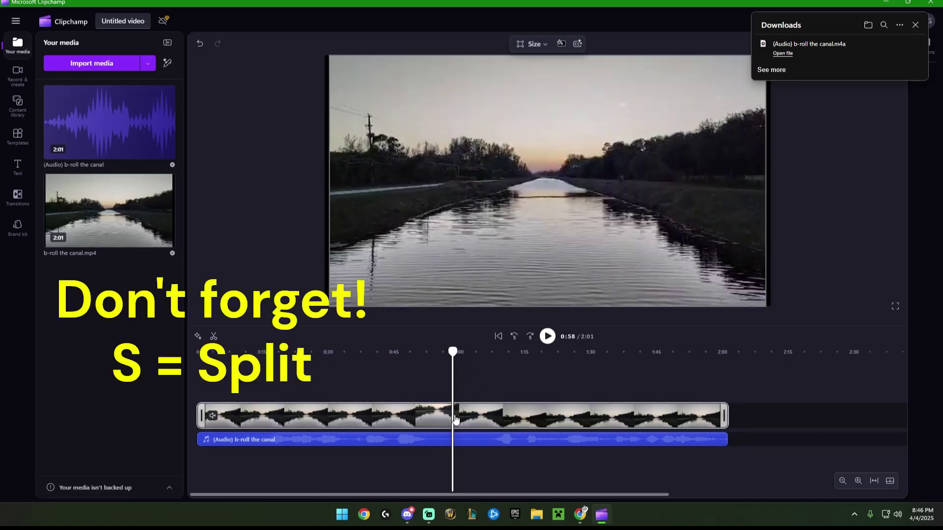
pyautogui.rightClick(455, 419)
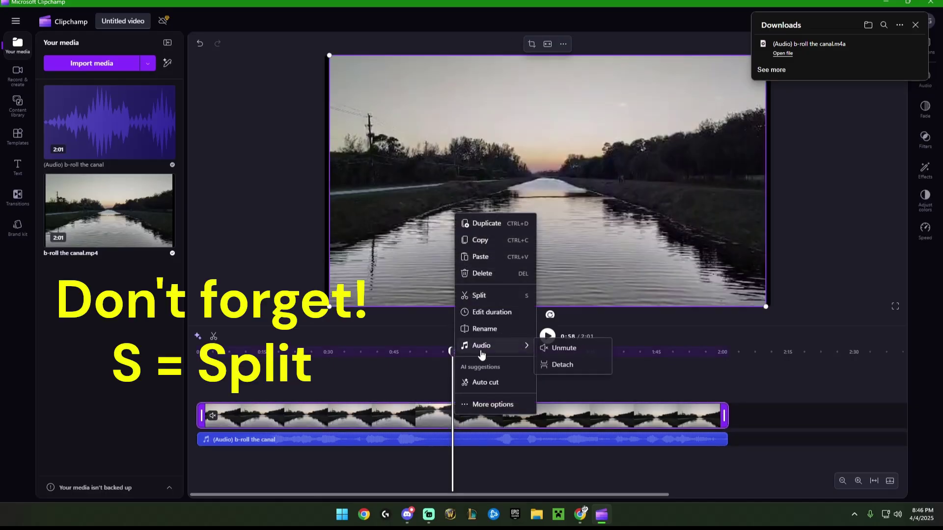
pyautogui.click(479, 296)
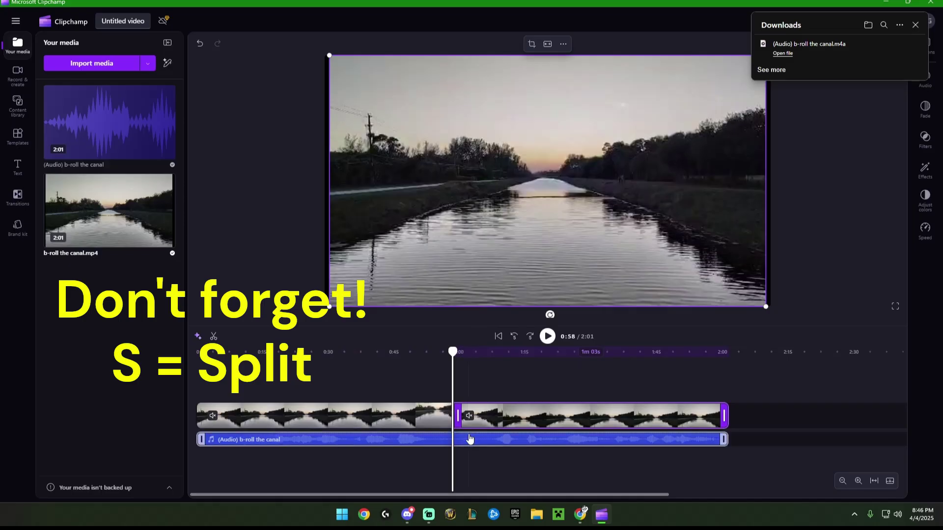
pyautogui.click(449, 424)
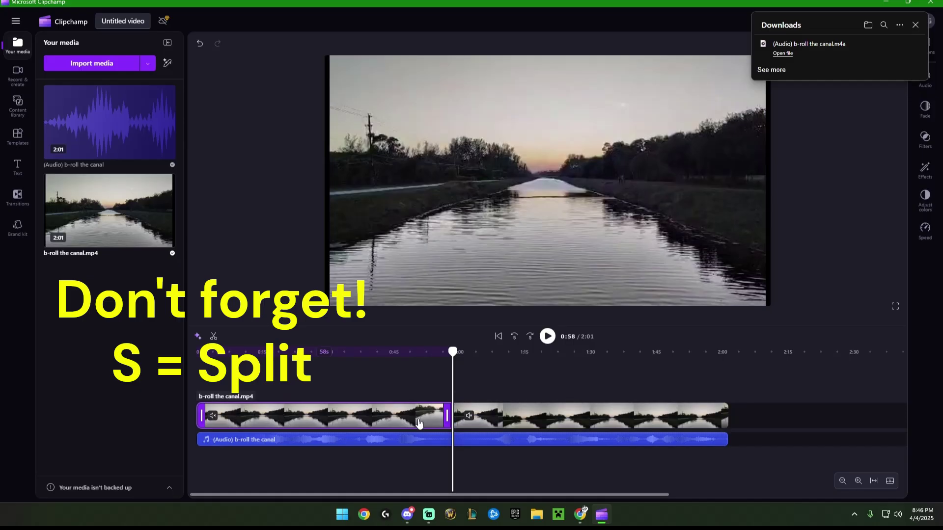
pyautogui.click(515, 413)
pyautogui.rightClick(424, 419)
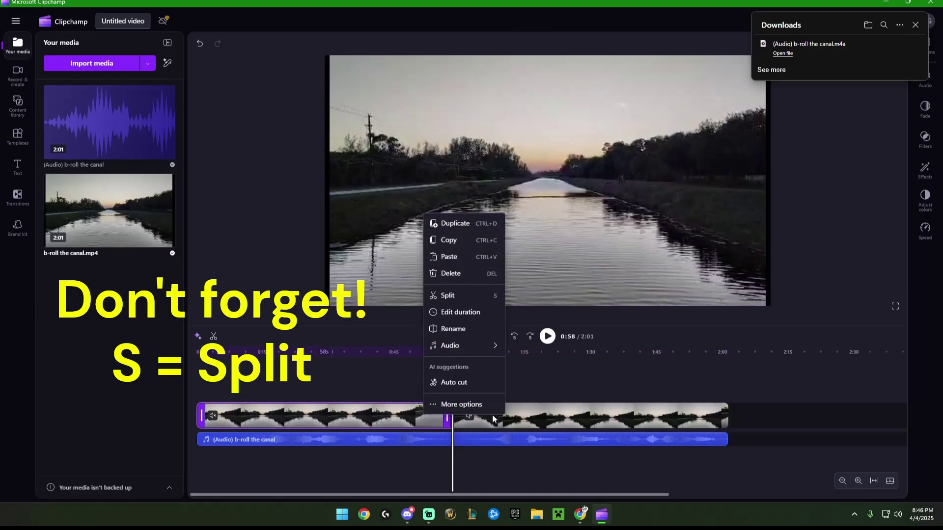
pyautogui.click(488, 415)
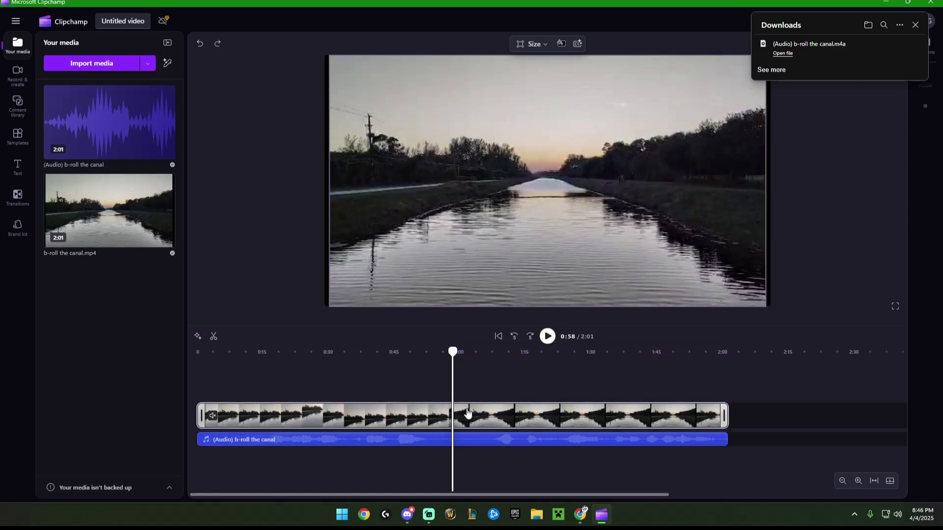
# Split the video and the detached audio together at 0:58
pyautogui.click(454, 366)
pyautogui.moveTo(455, 363)
pyautogui.mouseDown()
pyautogui.moveTo(435, 362)
pyautogui.moveTo(453, 362)
pyautogui.mouseUp()
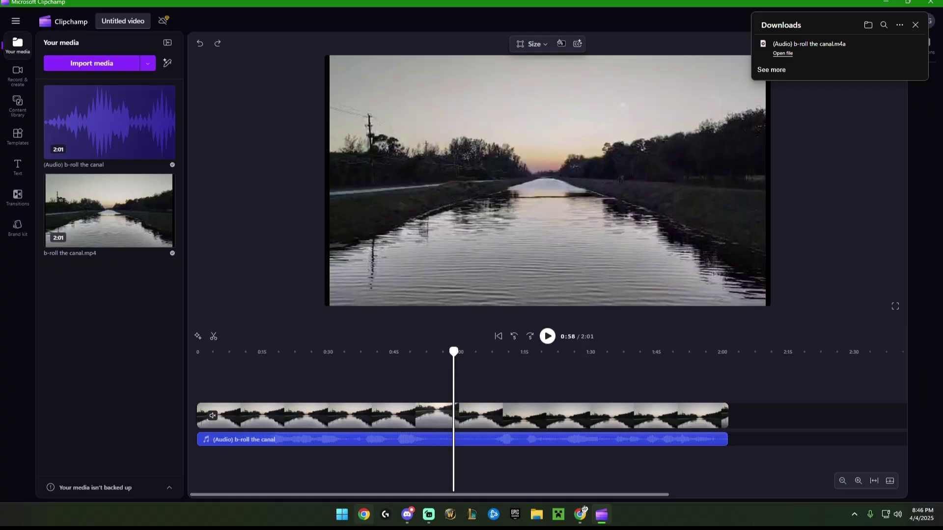
pyautogui.press('s')
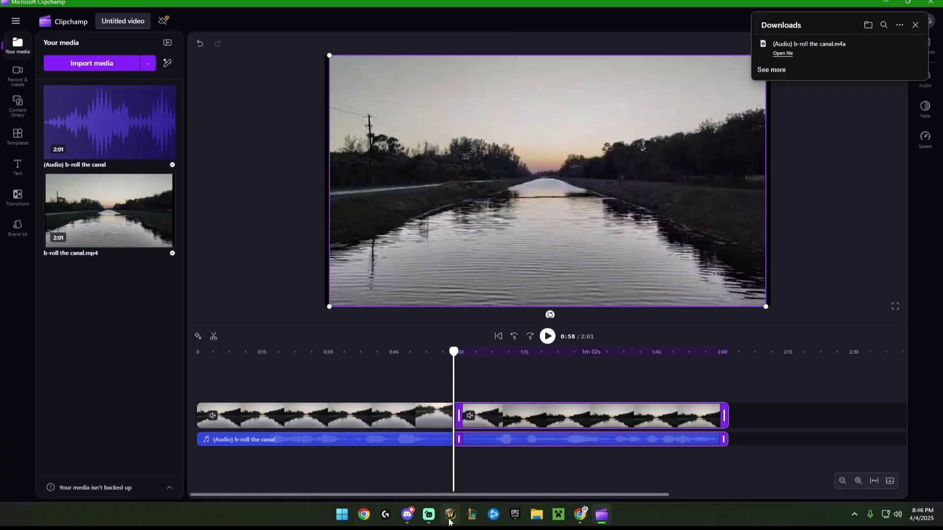
# Move the second video part to a new upper track at about 0:46 and the second audio part to another at about 0:53
pyautogui.moveTo(486, 416); pyautogui.dragTo(373, 374)
pyautogui.click(532, 463)
pyautogui.moveTo(562, 417); pyautogui.dragTo(504, 409)
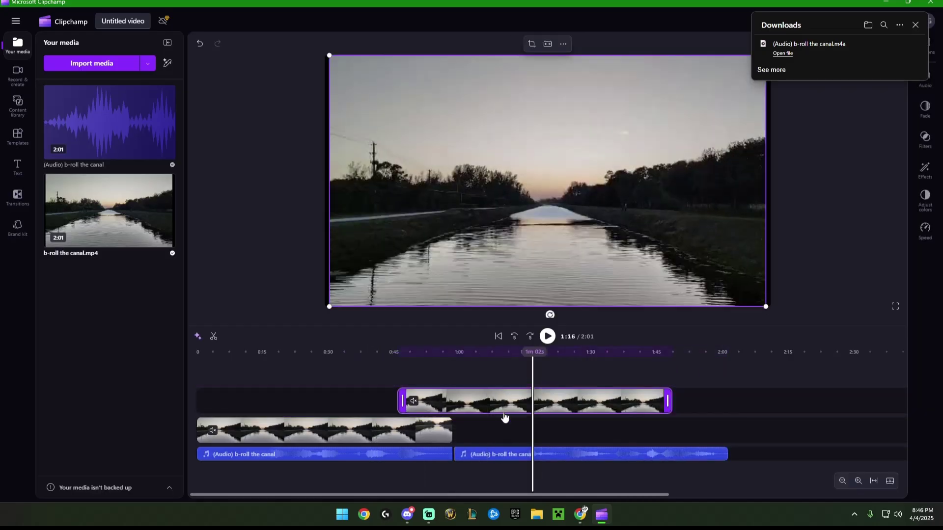
pyautogui.moveTo(499, 462); pyautogui.dragTo(467, 386)
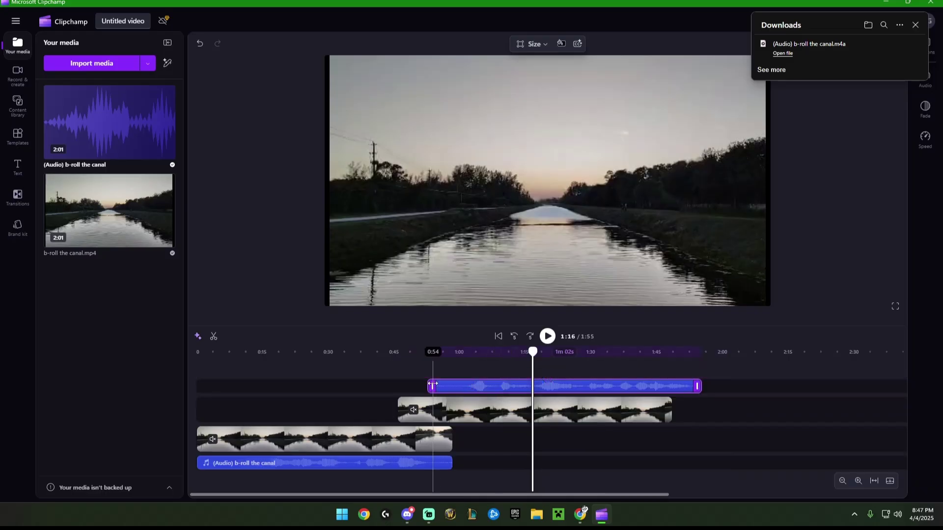
# Split the clips on all four tracks at 0:56
pyautogui.click(445, 369)
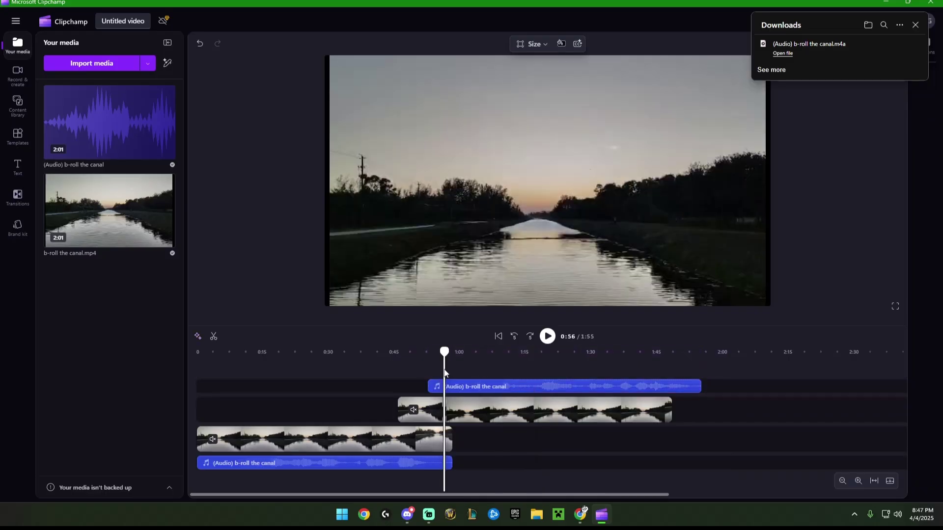
pyautogui.press('s')
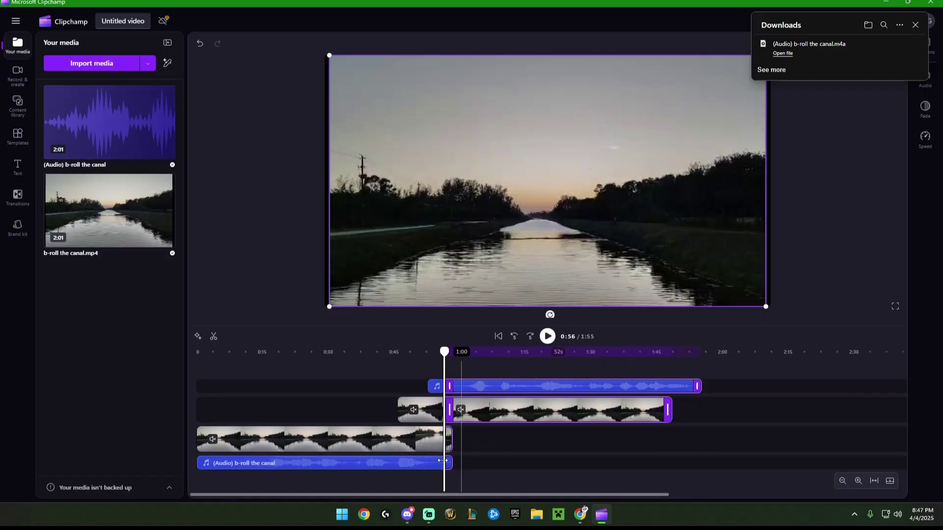
# Split only the uppermost audio clip at 1:12 and move its later part to start at about 1:30
pyautogui.rightClick(511, 392)
pyautogui.click(540, 286)
pyautogui.click(524, 386)
pyautogui.rightClick(524, 386)
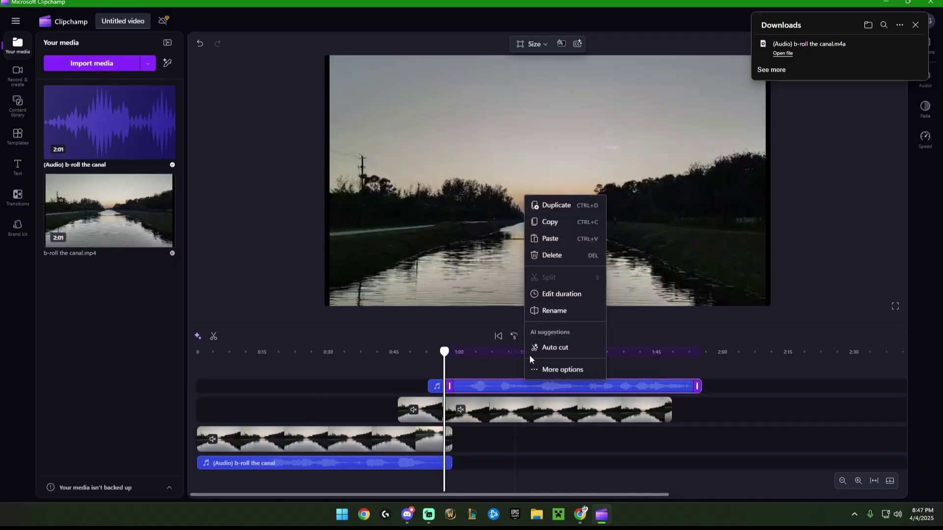
pyautogui.click(512, 357)
pyautogui.rightClick(522, 383)
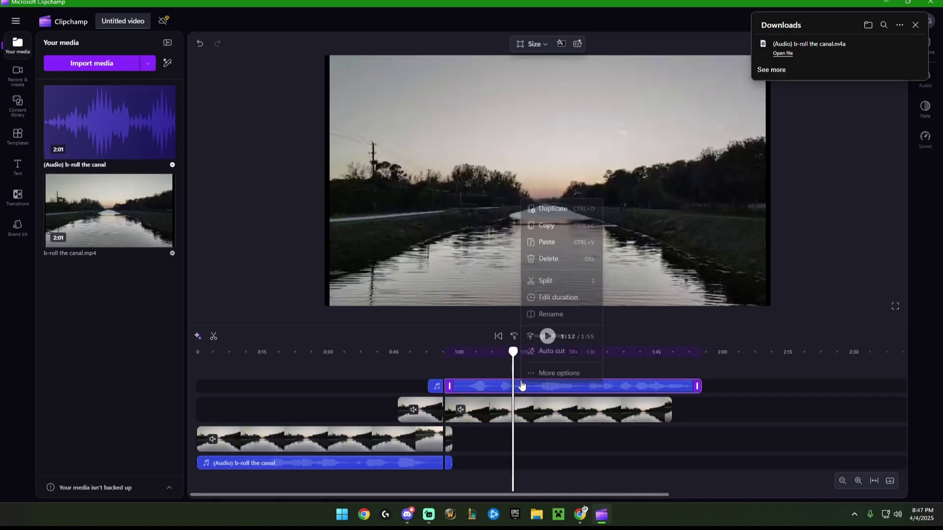
pyautogui.click(559, 288)
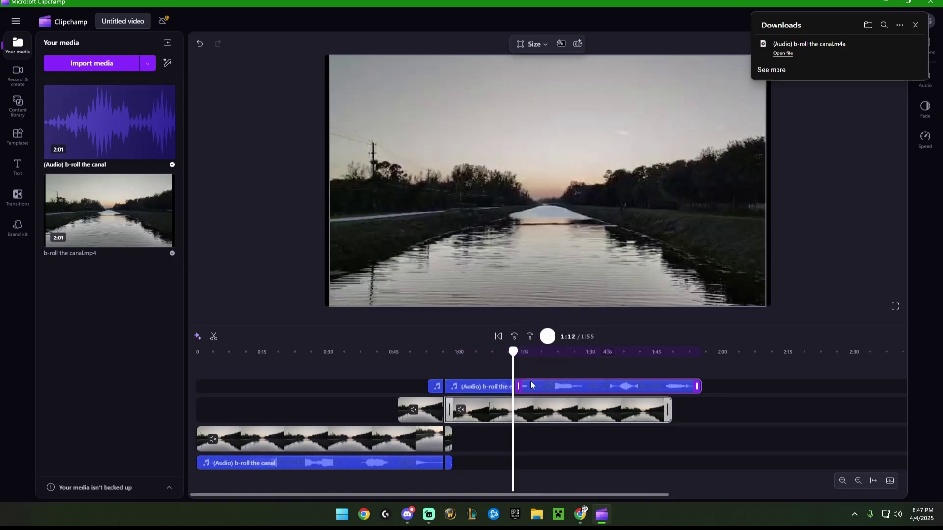
pyautogui.moveTo(532, 387); pyautogui.dragTo(617, 387)
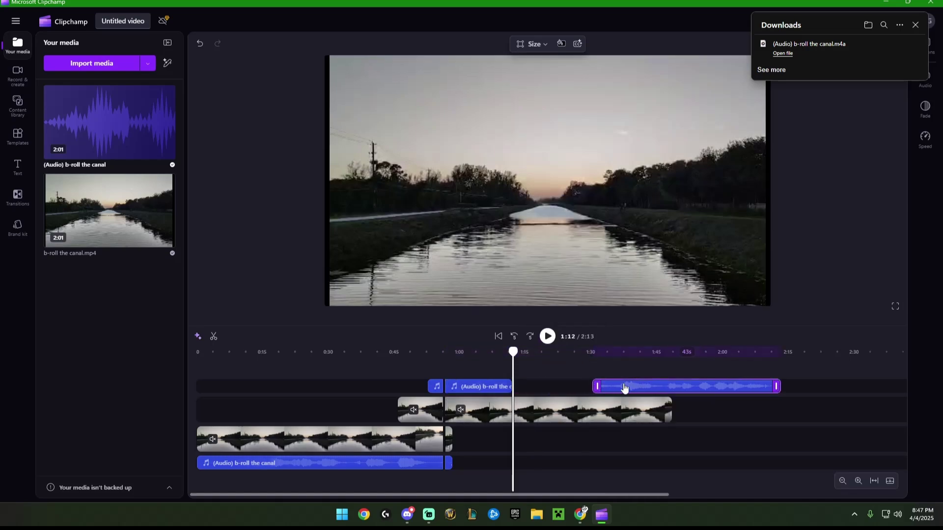
# Undo all the splits, moves and other timeline edits until the timeline is empty
pyautogui.hotkey('ctrl', 'z')
pyautogui.hotkey('ctrl', 'z')
pyautogui.hotkey('ctrl', 'z')
pyautogui.hotkey('ctrl', 'z')
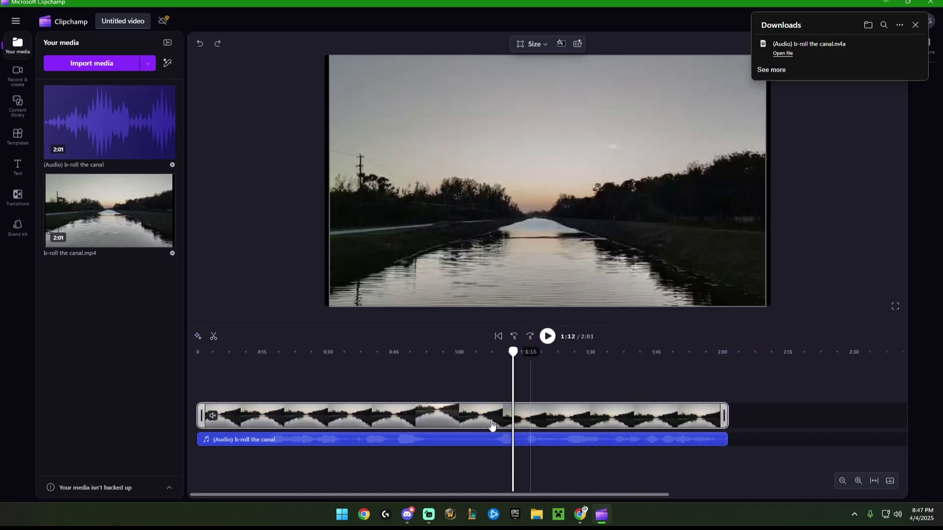
pyautogui.click(462, 380)
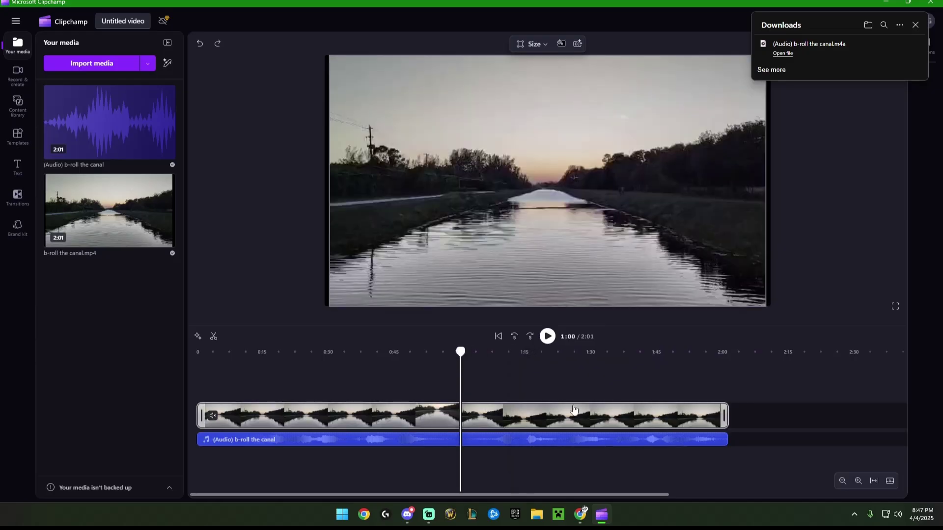
pyautogui.hotkey('ctrl', 'z')
pyautogui.hotkey('ctrl', 'z')
pyautogui.hotkey('ctrl', 'z')
pyautogui.hotkey('ctrl', 'z')
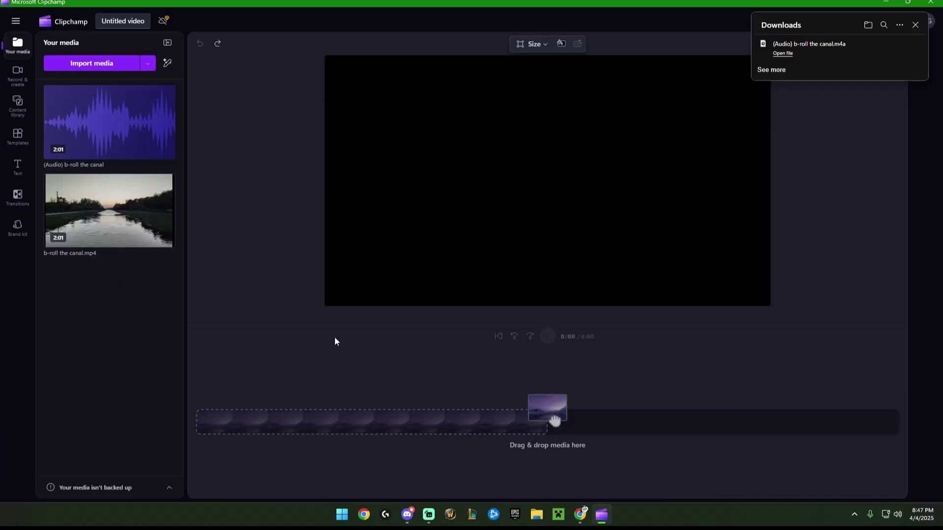
# Add b-roll the canal.mp4 to the start of the timeline and detach its audio onto a separate track
pyautogui.moveTo(143, 236); pyautogui.dragTo(337, 403)
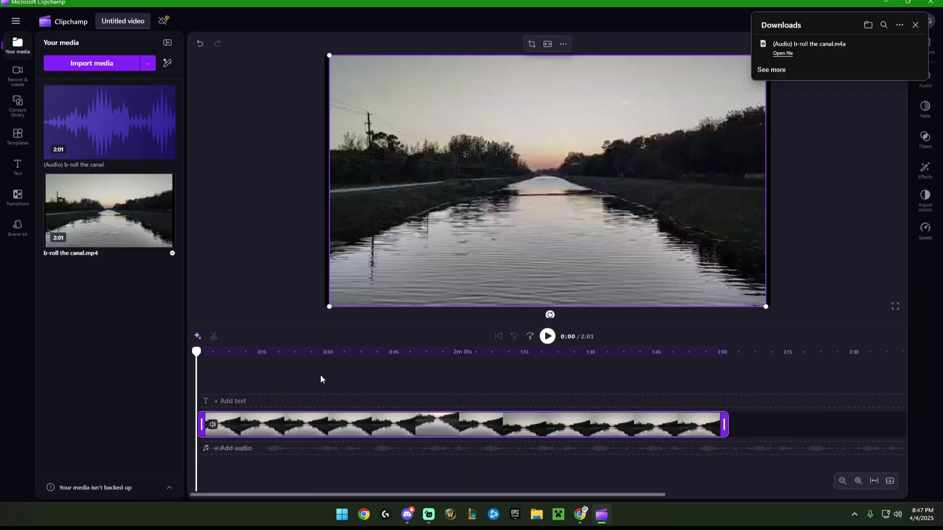
pyautogui.rightClick(338, 431)
pyautogui.moveTo(398, 362)
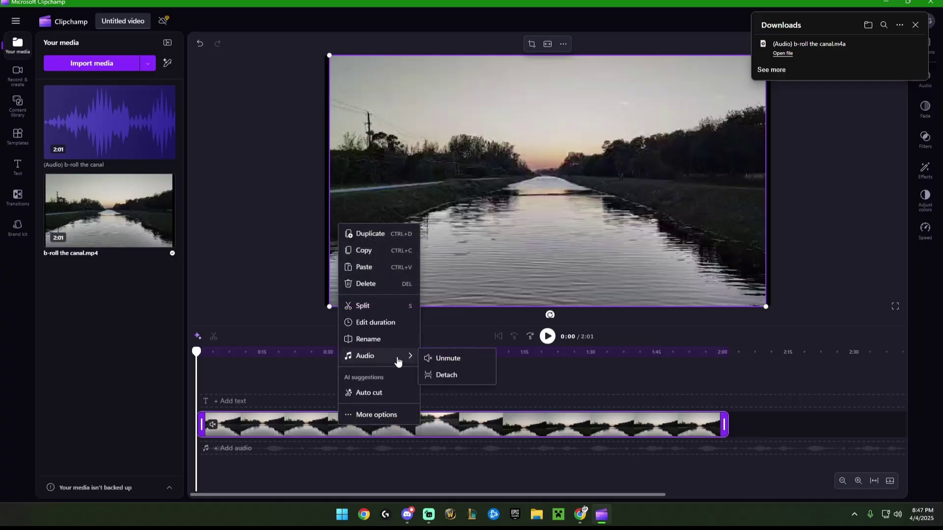
pyautogui.click(442, 382)
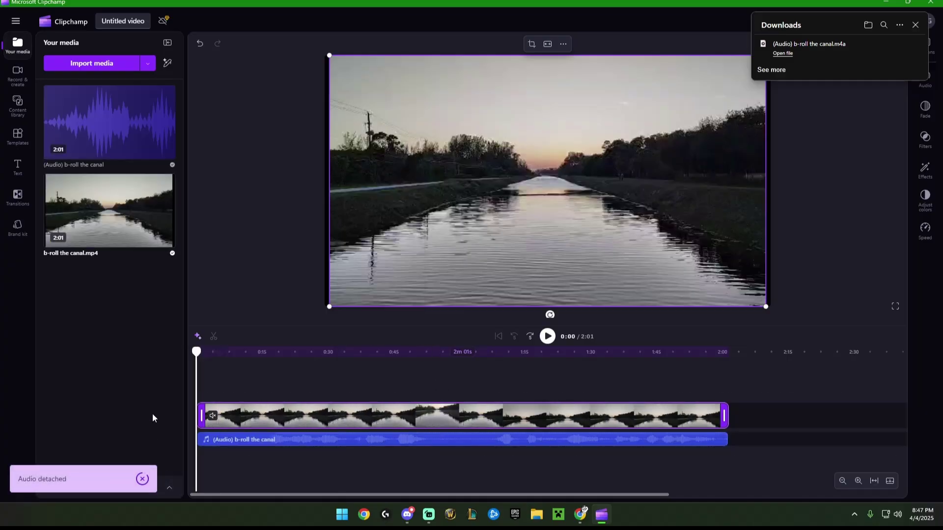
# Place the detached b-roll the canal audio from the media library under the video and select it on the timeline
pyautogui.moveTo(114, 107); pyautogui.dragTo(280, 504)
pyautogui.click(302, 443)
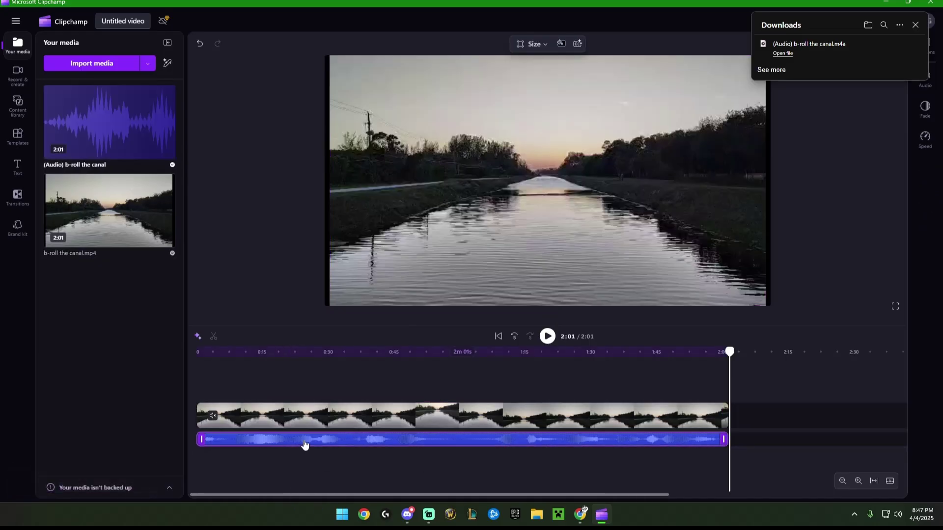
# Delete the detached canal audio from the timeline and import Exploring The Crystal Caves - Asher Fulero.mp3 into the project media
pyautogui.rightClick(305, 444)
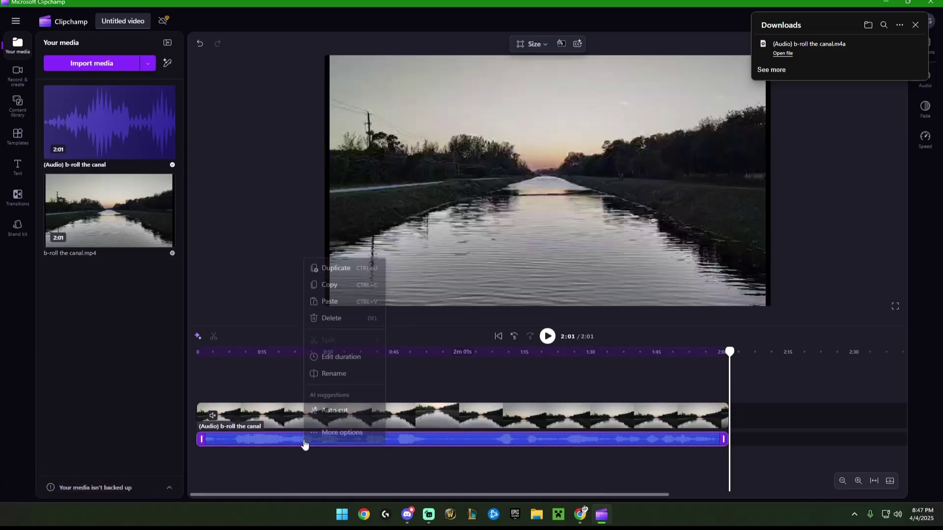
pyautogui.click(352, 316)
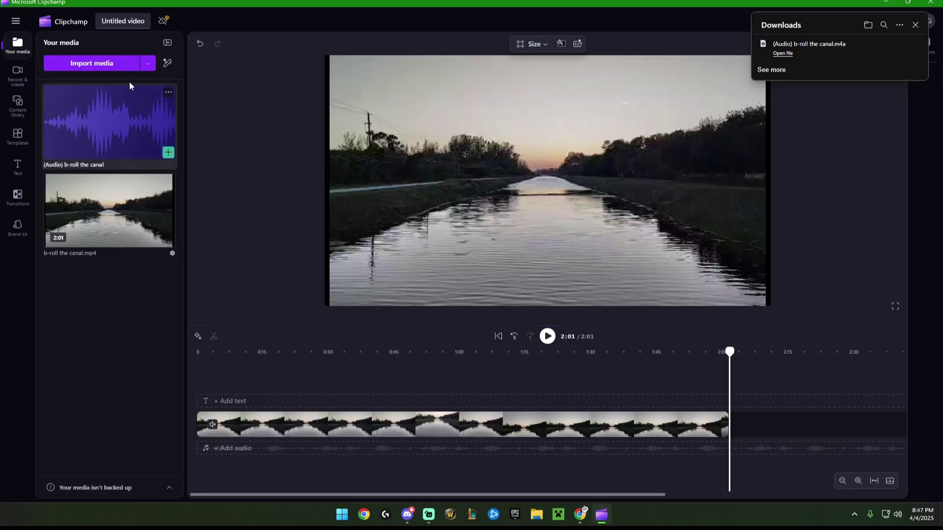
pyautogui.click(118, 63)
pyautogui.doubleClick(438, 101)
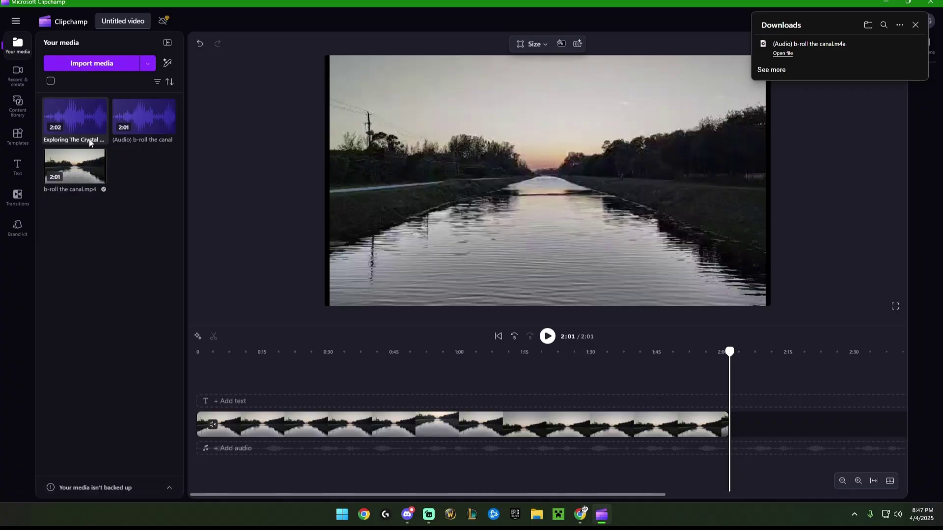
# Remove the detached (Audio) b-roll the canal asset from the project media
pyautogui.click(170, 109)
pyautogui.click(191, 141)
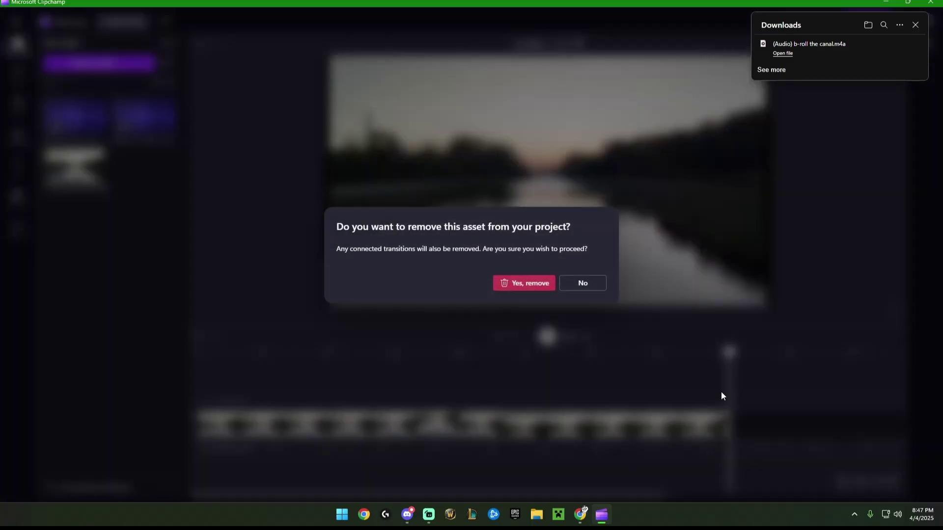
pyautogui.click(538, 283)
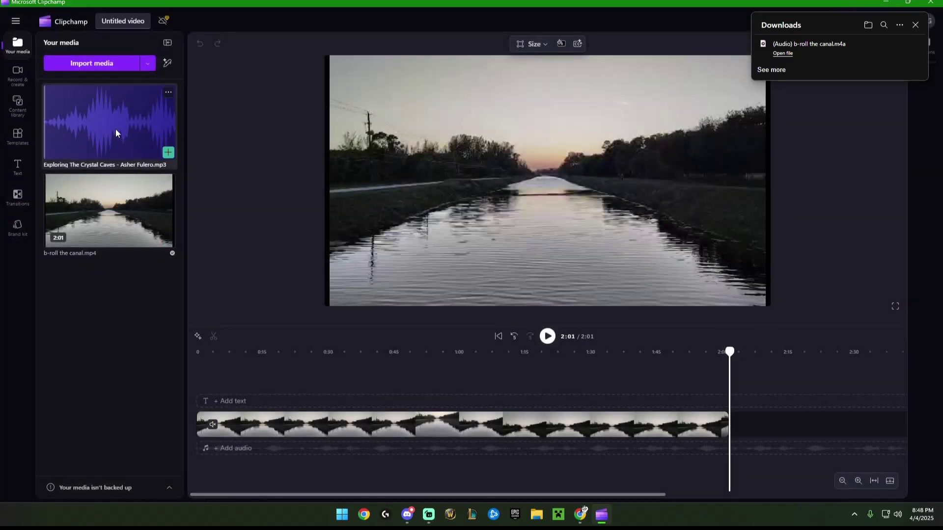
# Place the Exploring The Crystal Caves track under the video at the start of the timeline and preview its first seconds
pyautogui.moveTo(115, 133); pyautogui.dragTo(224, 463)
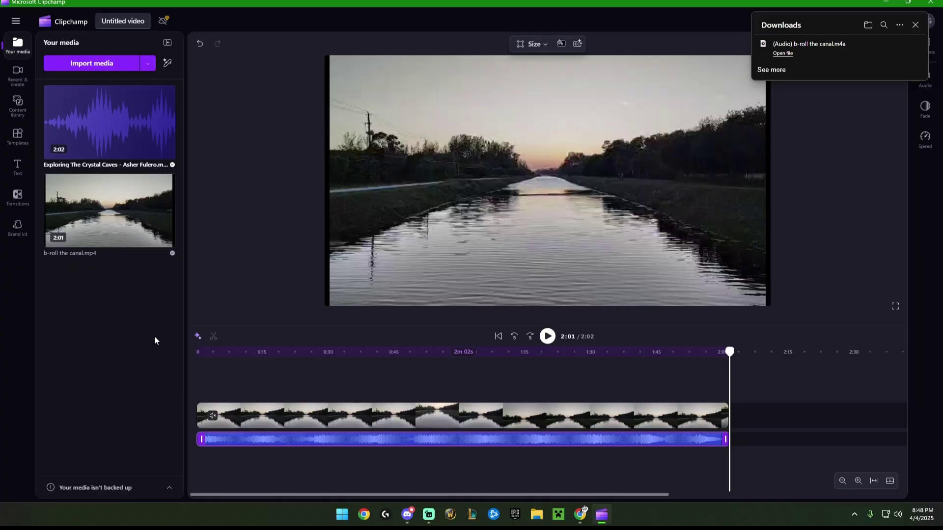
pyautogui.click(547, 337)
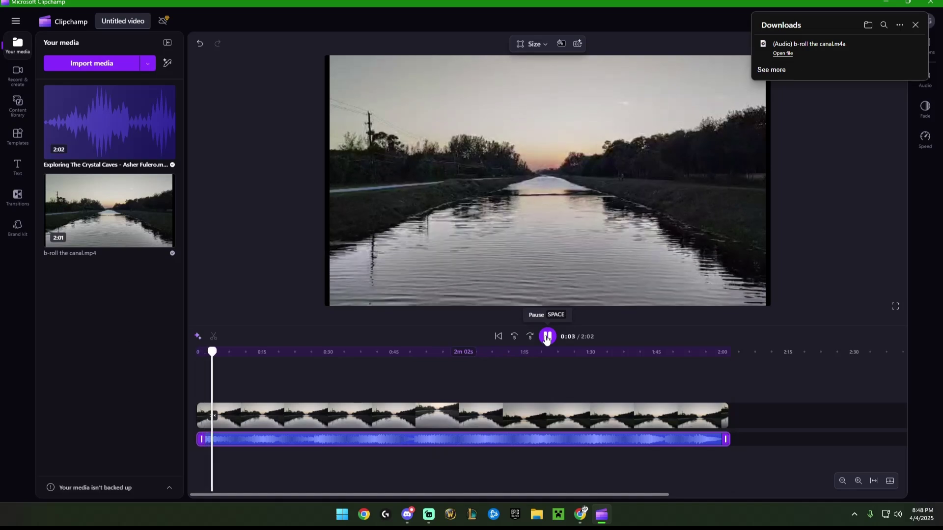
pyautogui.click(547, 336)
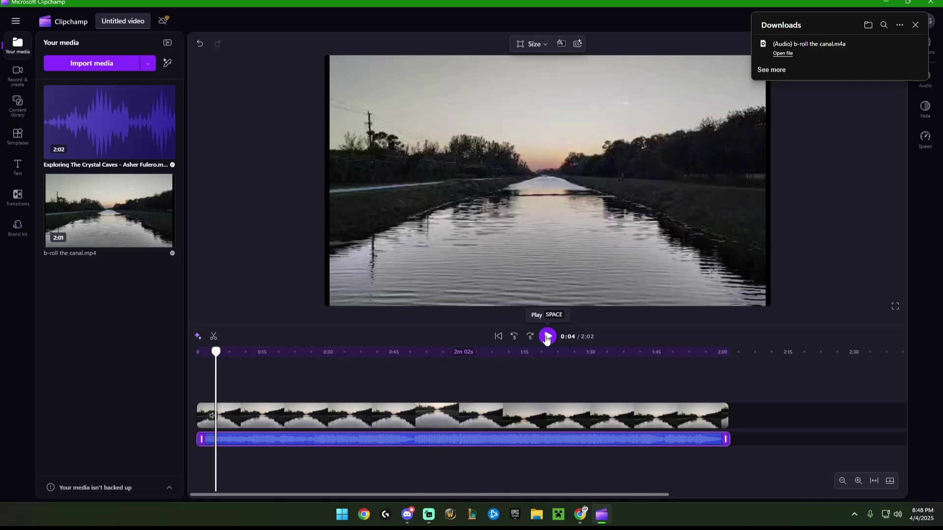
# Trim the video and music together by splitting both at 0:58 and deleting the later parts, and preview the result
pyautogui.click(455, 367)
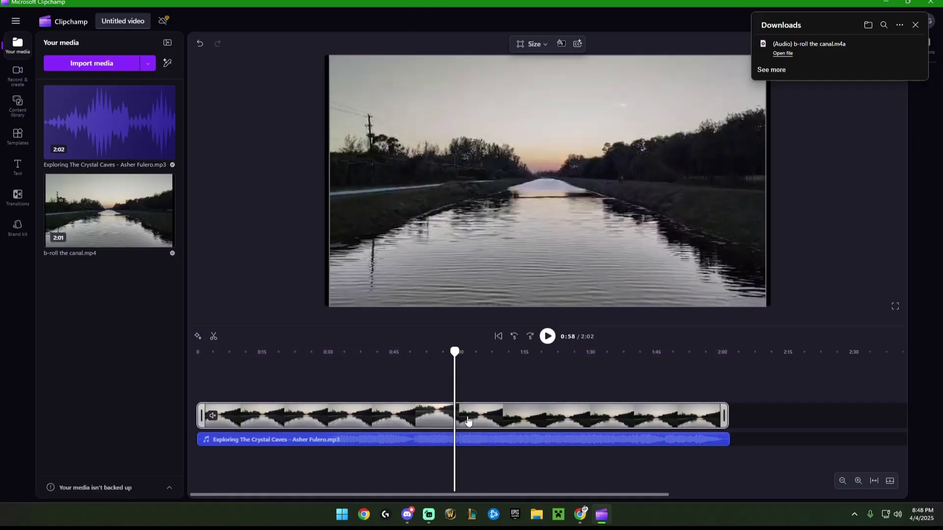
pyautogui.click(387, 434)
pyautogui.click(450, 417)
pyautogui.press('s')
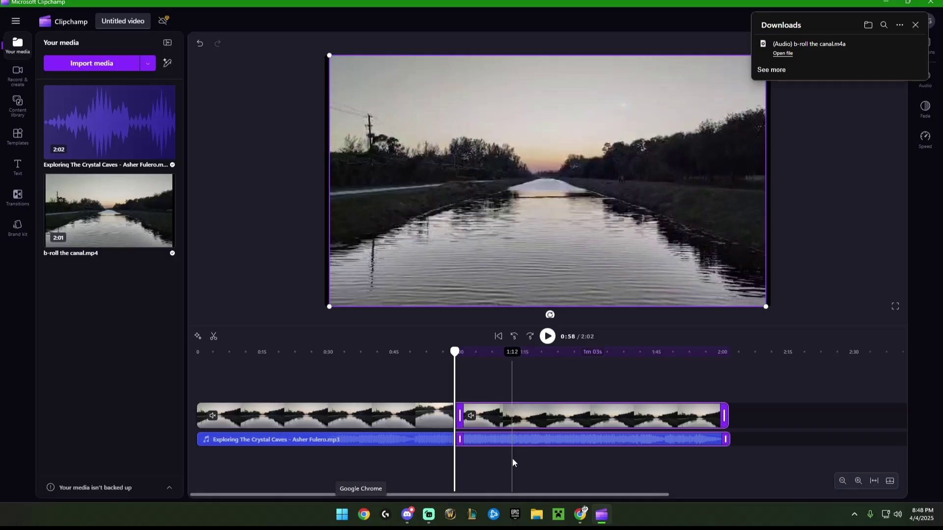
pyautogui.press('Delete')
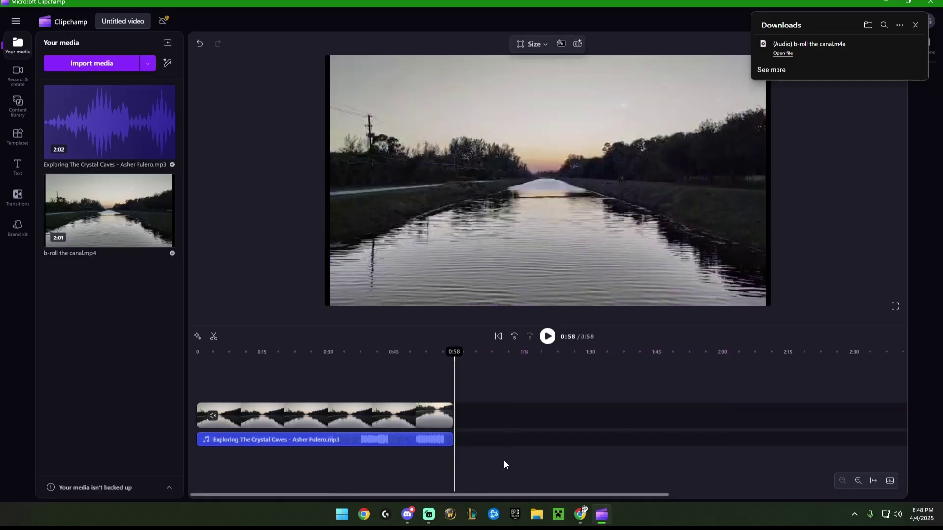
pyautogui.click(547, 336)
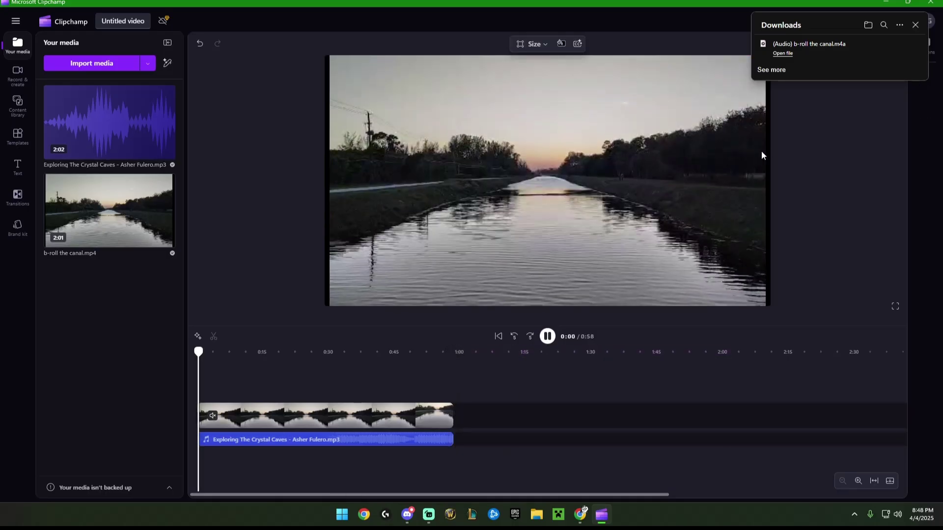
pyautogui.click(547, 336)
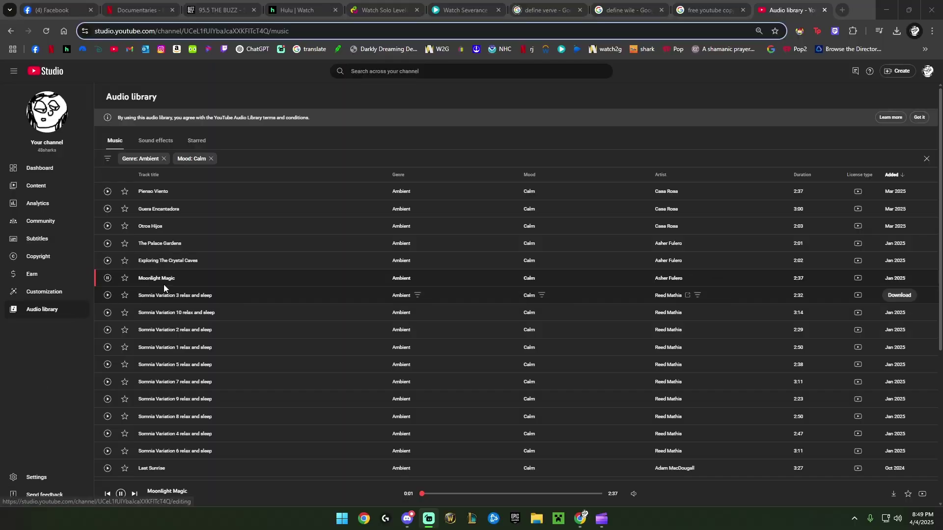
# Clear the Ambient genre and Calm mood filters in the YouTube Studio audio library and browse the unfiltered music list
pyautogui.scroll(-5, 614, 432)
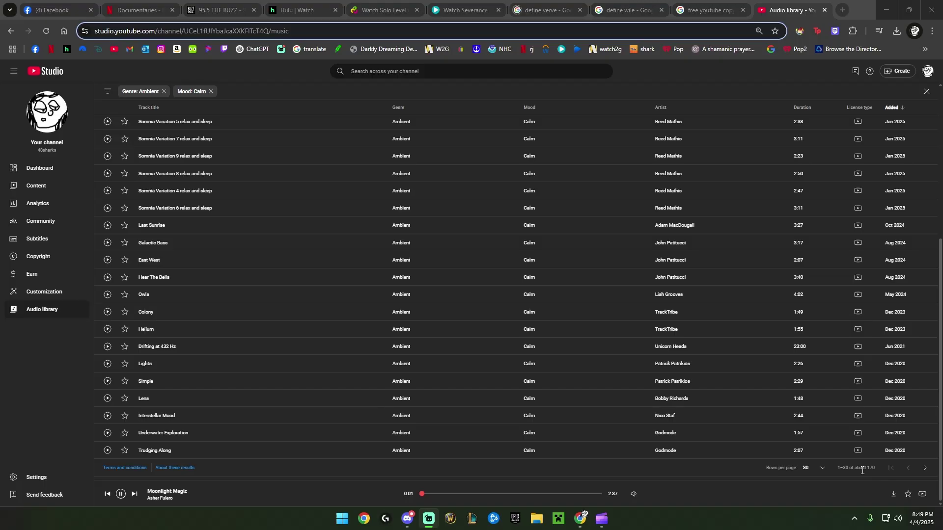
pyautogui.scroll(5, 431, 213)
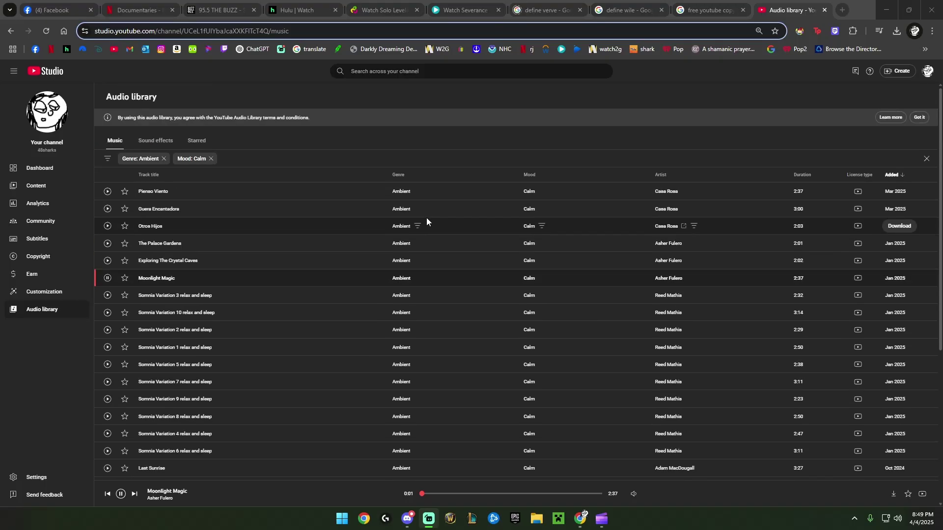
pyautogui.click(164, 159)
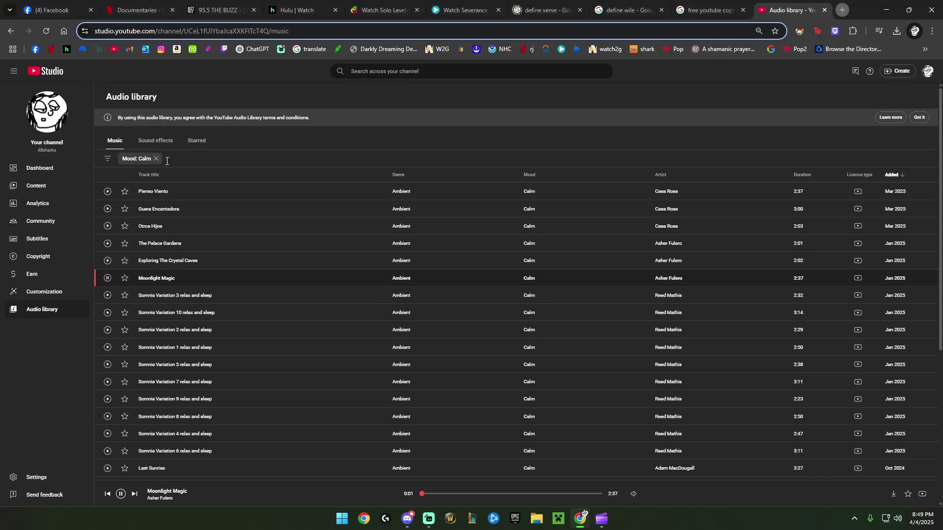
pyautogui.click(156, 159)
pyautogui.scroll(-5, 286, 226)
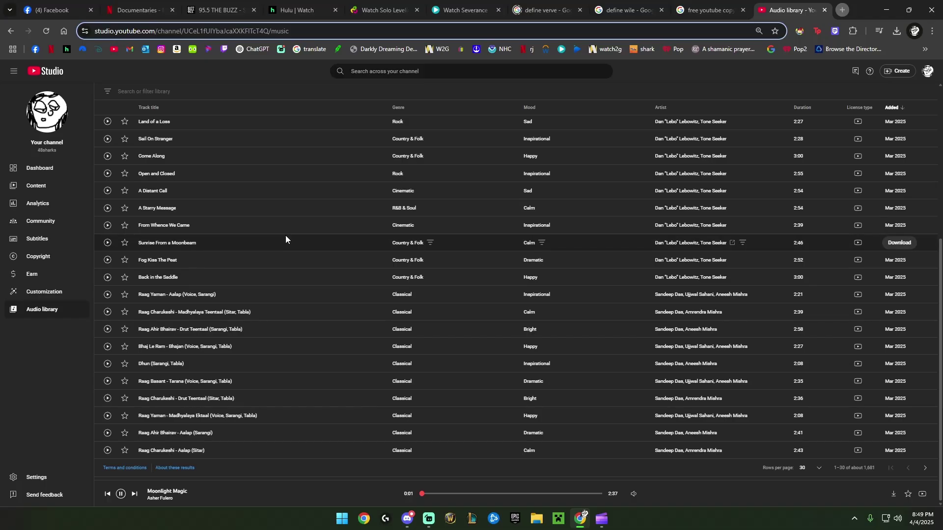
pyautogui.scroll(5, 286, 239)
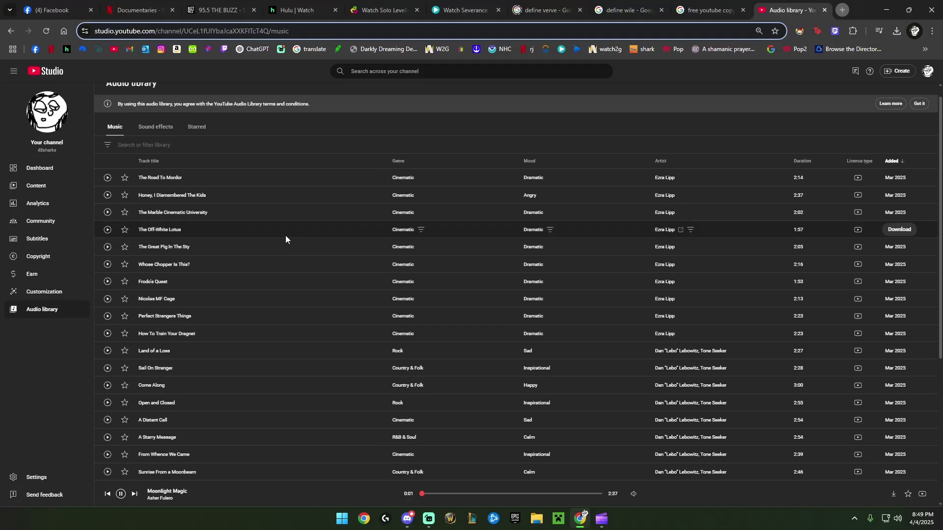
pyautogui.scroll(-5, 286, 239)
pyautogui.scroll(5, 285, 239)
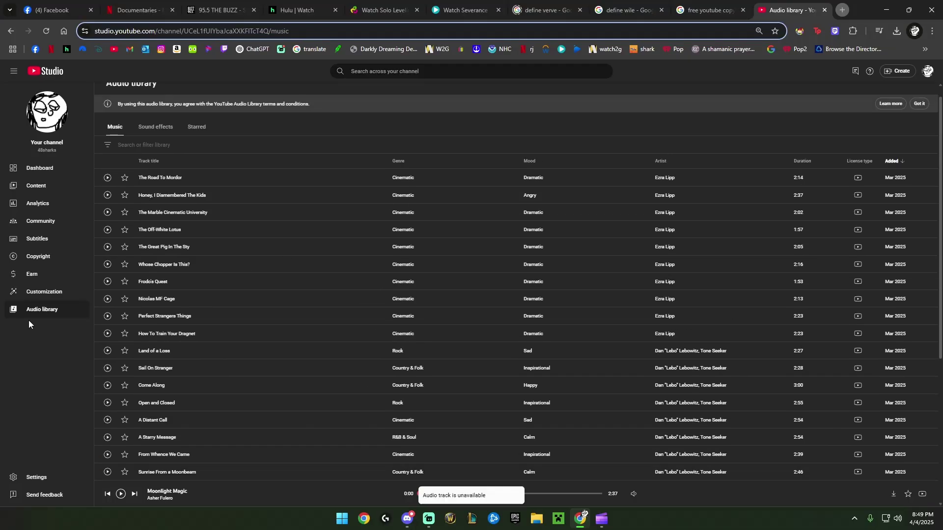